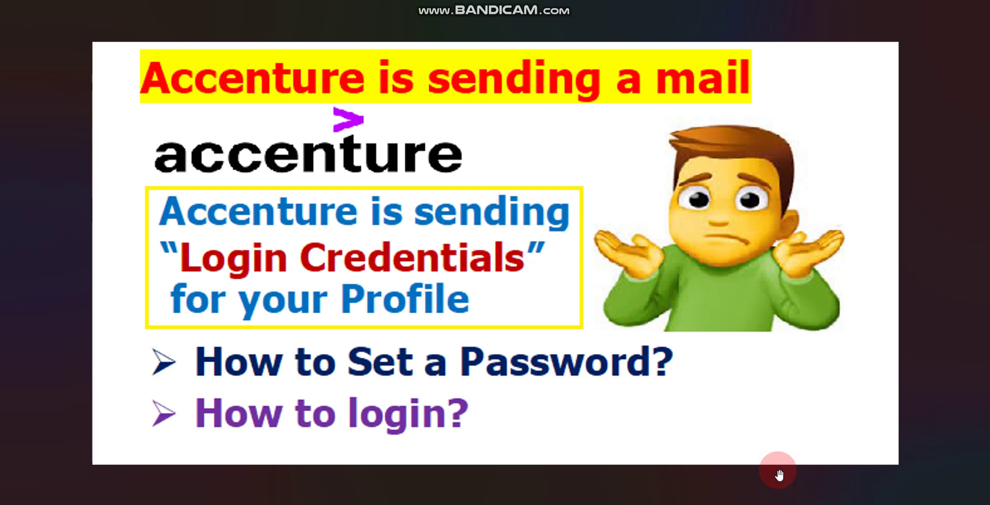
# Step: Bring up the screenshot of the Accenture login credentials e-mail and read its subject, sender and greeting
pyautogui.scroll(-5, 683, 378)
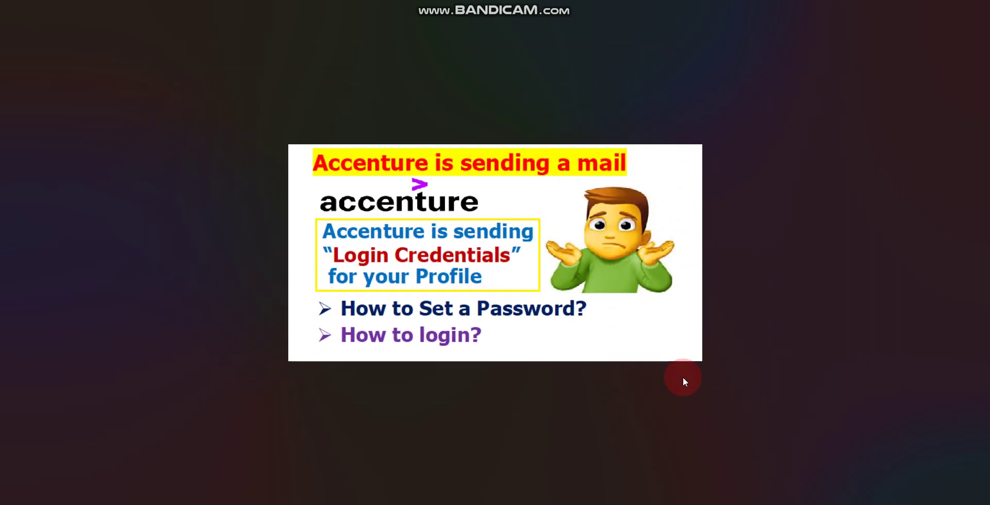
pyautogui.press('Right')
pyautogui.scroll(3, 575, 321)
pyautogui.moveTo(524, 88); pyautogui.dragTo(530, 362)
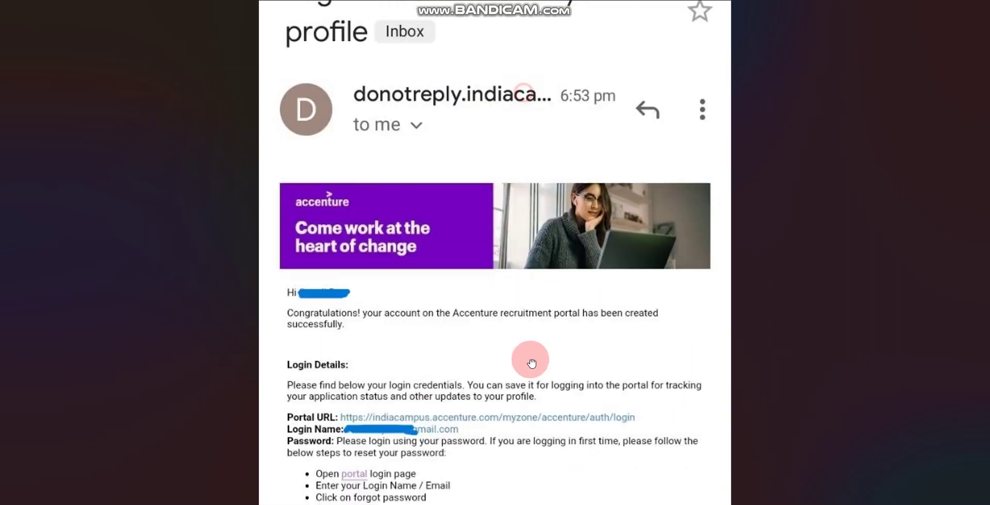
pyautogui.scroll(1, 512, 210)
pyautogui.moveTo(492, 138); pyautogui.dragTo(494, 295)
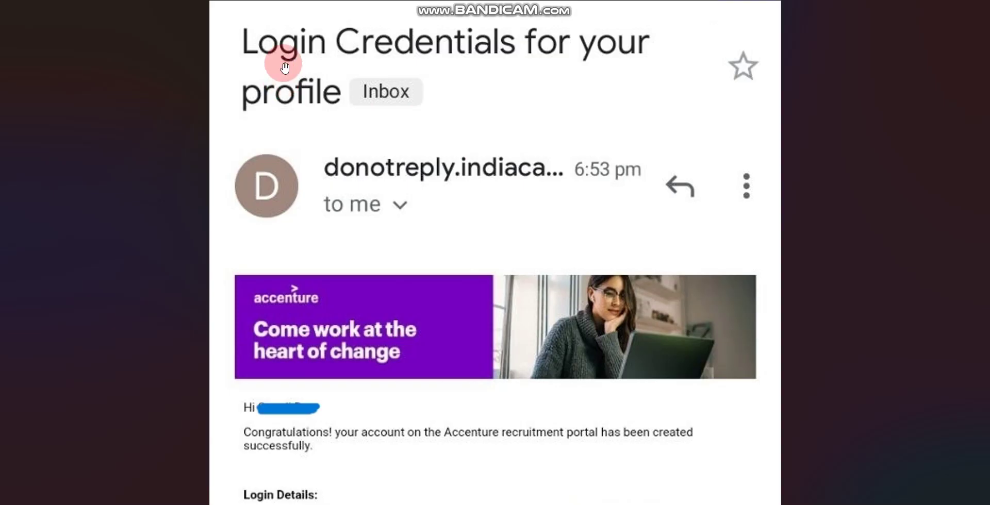
pyautogui.moveTo(431, 376); pyautogui.dragTo(433, 239)
pyautogui.scroll(2, 232, 308)
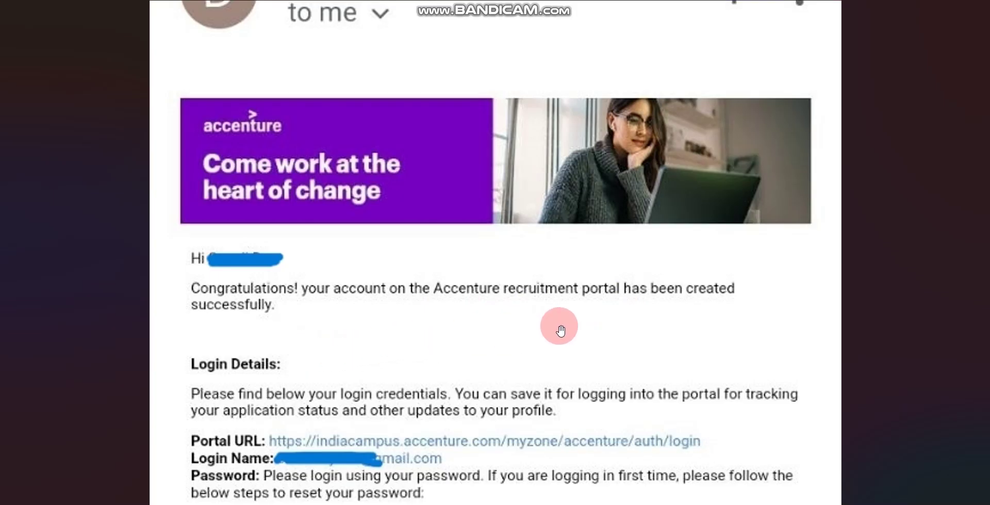
# Step: Read the e-mail's login details, including the portal URL, login name and password reset steps
pyautogui.scroll(-2, 375, 328)
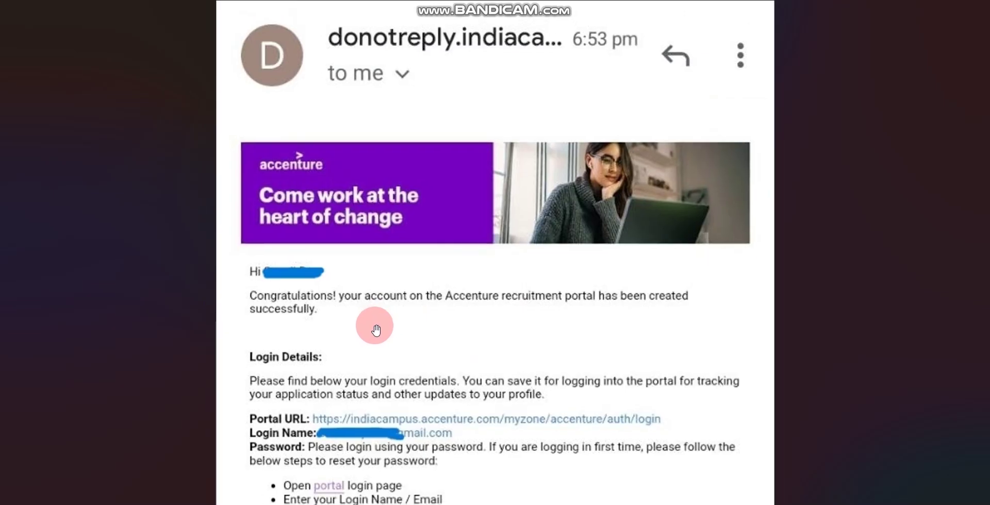
pyautogui.moveTo(408, 333); pyautogui.dragTo(409, 209)
pyautogui.scroll(1, 438, 318)
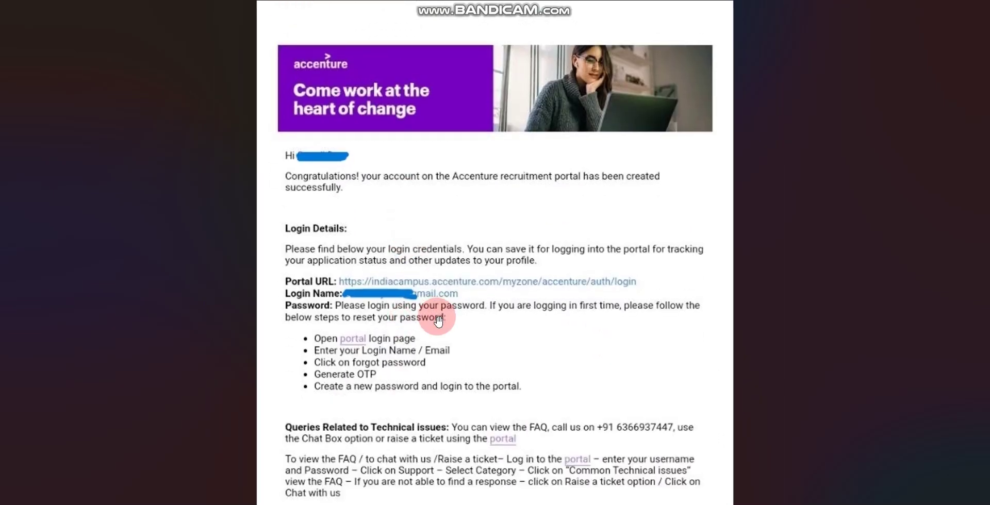
pyautogui.moveTo(420, 136); pyautogui.dragTo(419, 314)
pyautogui.moveTo(413, 36); pyautogui.dragTo(429, 314)
pyautogui.moveTo(426, 377); pyautogui.dragTo(420, 303)
pyautogui.moveTo(407, 212); pyautogui.dragTo(401, 83)
pyautogui.moveTo(413, 331); pyautogui.dragTo(416, 281)
pyautogui.scroll(-1, 420, 270)
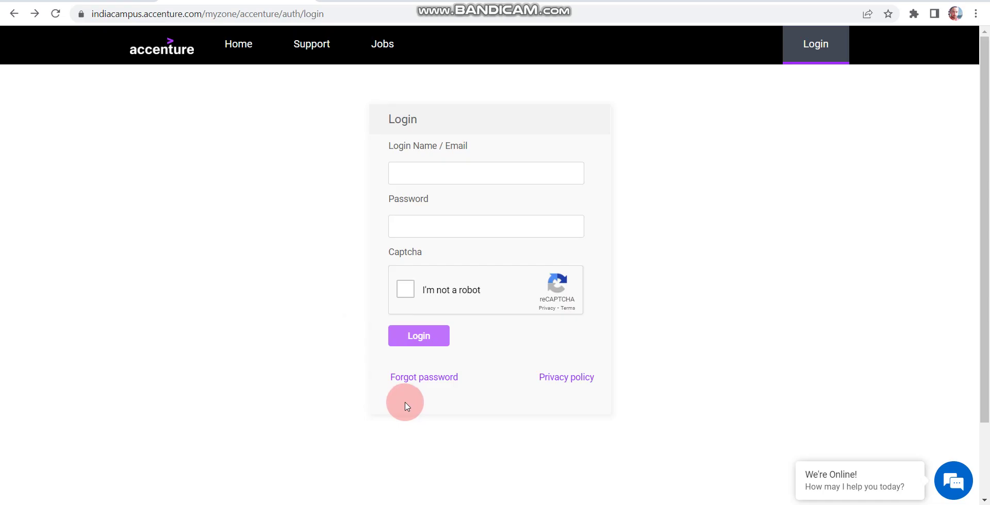
# Step: Open the forgot-password page from the portal login and enter the login e-mail in the Generate OTP form
pyautogui.click(423, 382)
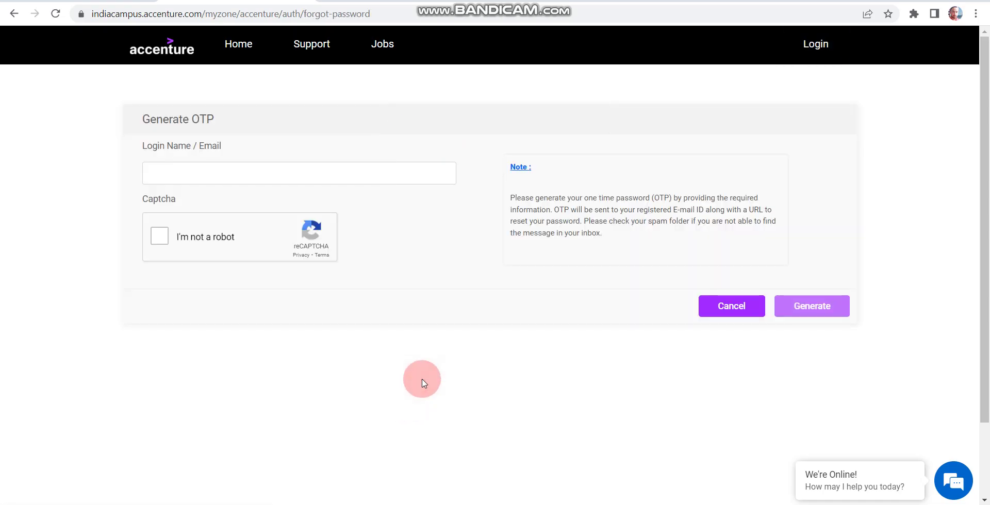
pyautogui.click(221, 168)
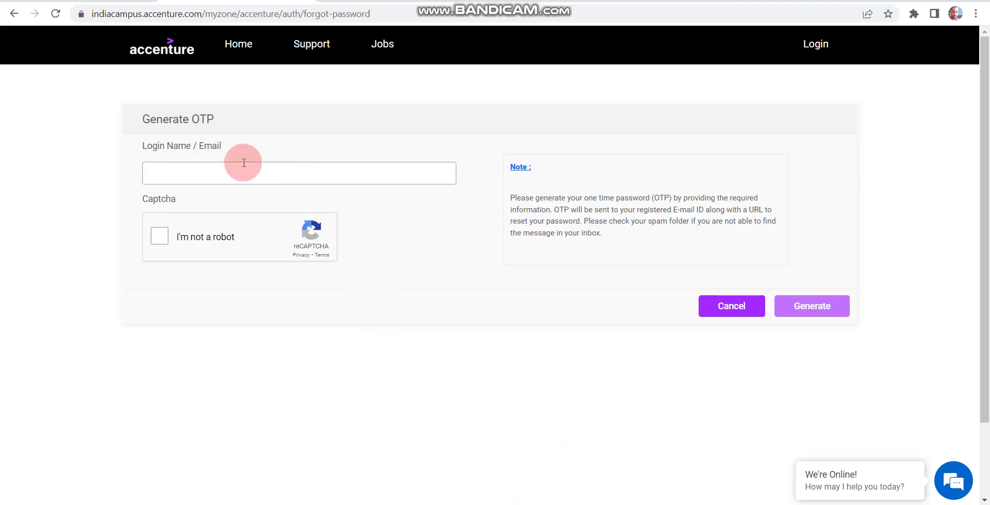
pyautogui.click(242, 171)
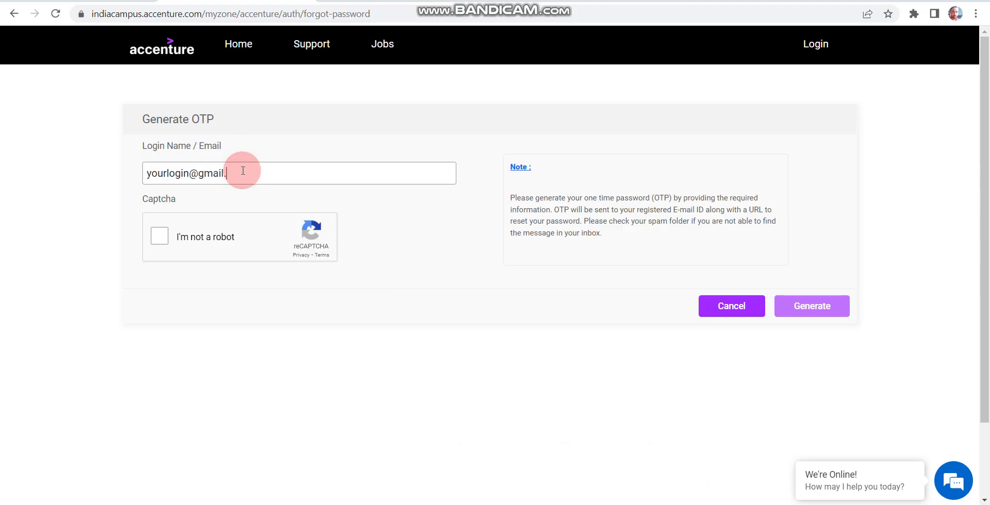
# Step: Try the reCAPTCHA check on the Generate OTP form and attempt to generate the OTP for the entered e-mail
pyautogui.click(159, 236)
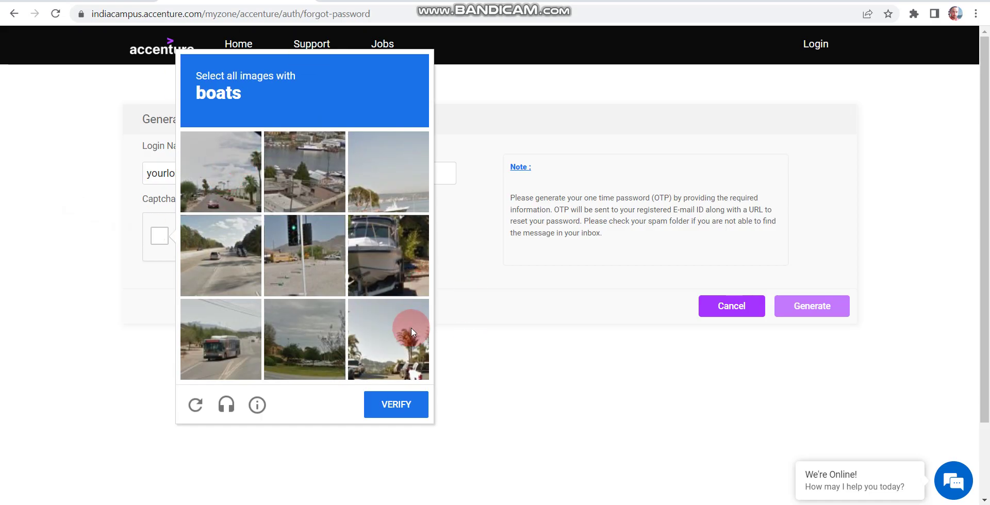
pyautogui.click(513, 358)
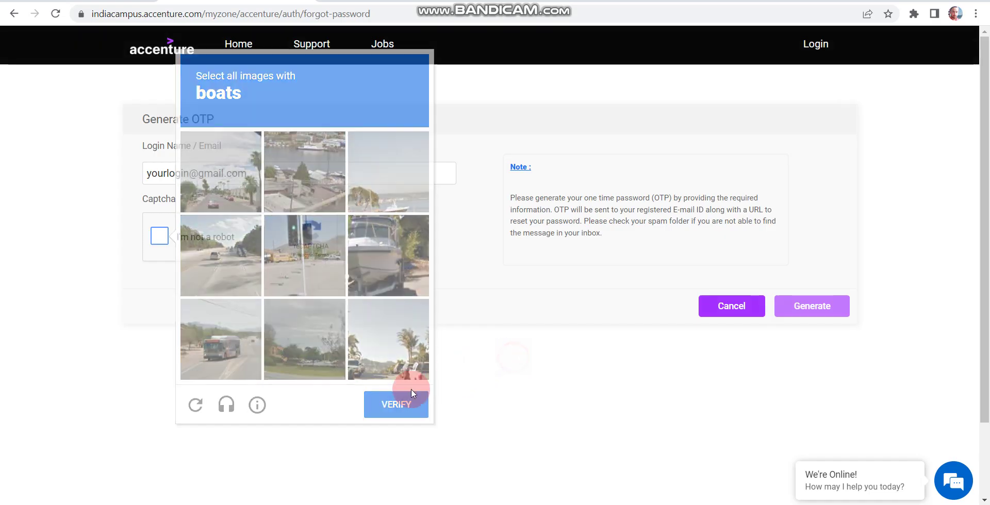
pyautogui.moveTo(310, 174); pyautogui.dragTo(187, 177)
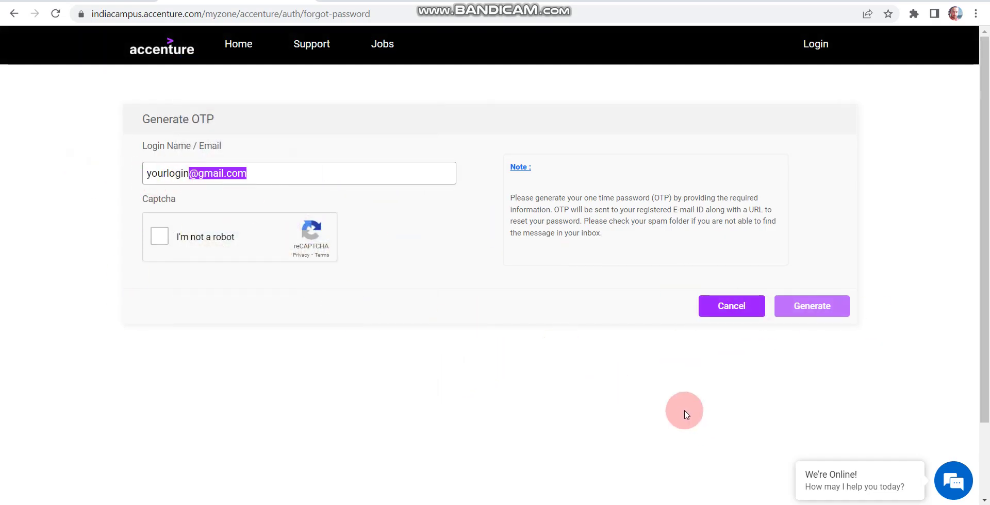
pyautogui.moveTo(255, 172); pyautogui.dragTo(292, 174)
pyautogui.click(290, 173)
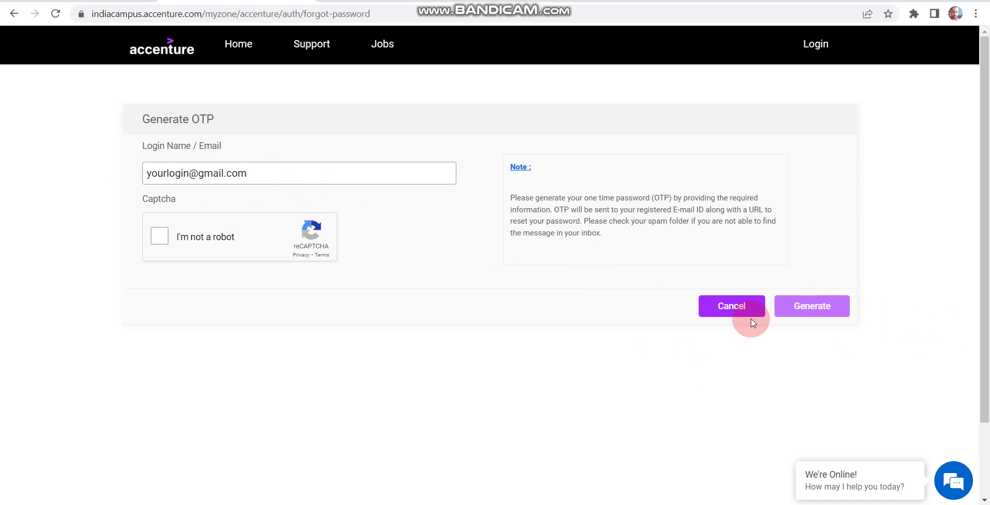
pyautogui.click(784, 307)
# Step: Look over the whole Reset Password form and check the login name given in the e-mail screenshot
pyautogui.scroll(-3, 734, 217)
pyautogui.scroll(3, 734, 217)
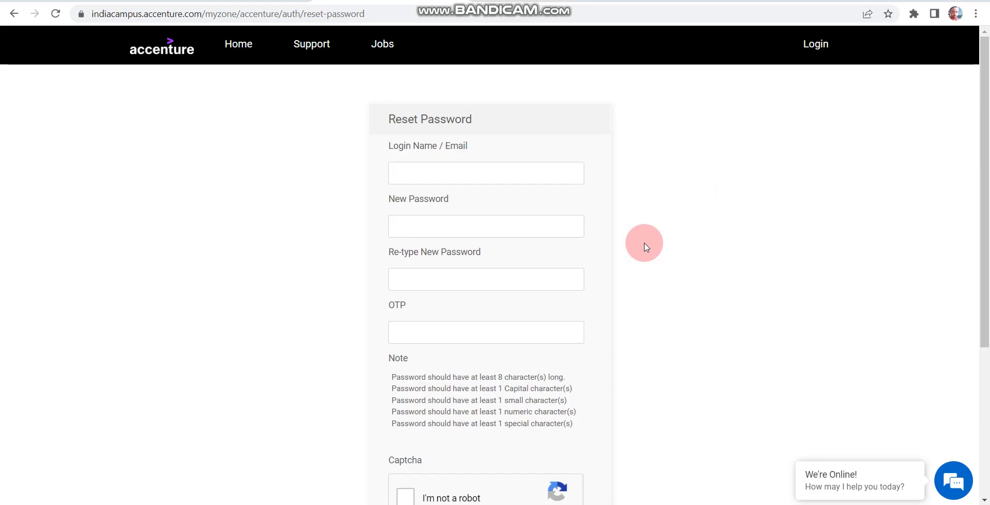
pyautogui.scroll(-3, 316, 193)
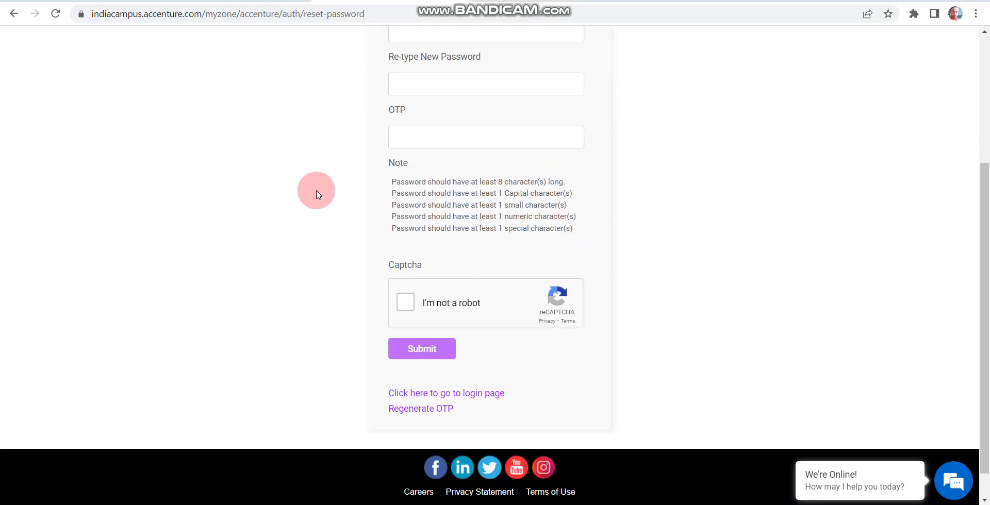
pyautogui.scroll(3, 316, 192)
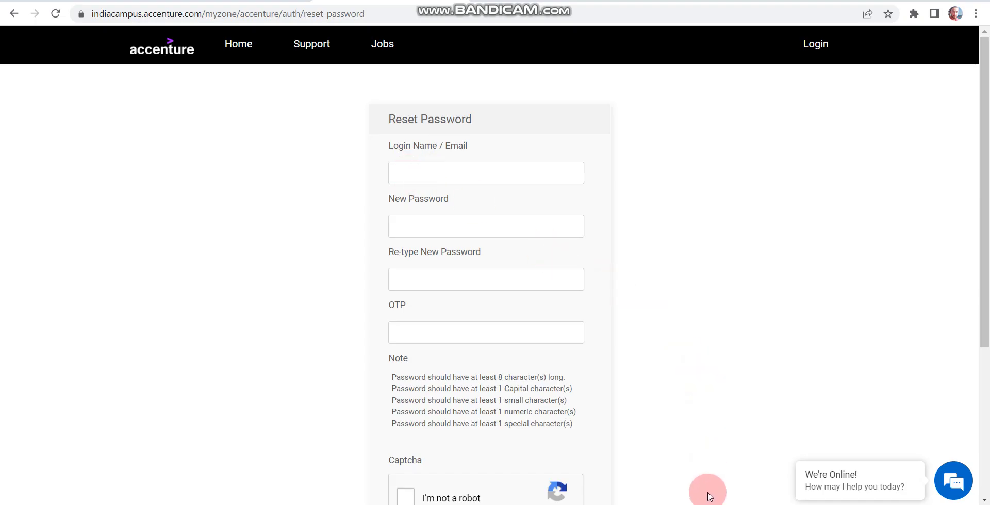
pyautogui.click(694, 504)
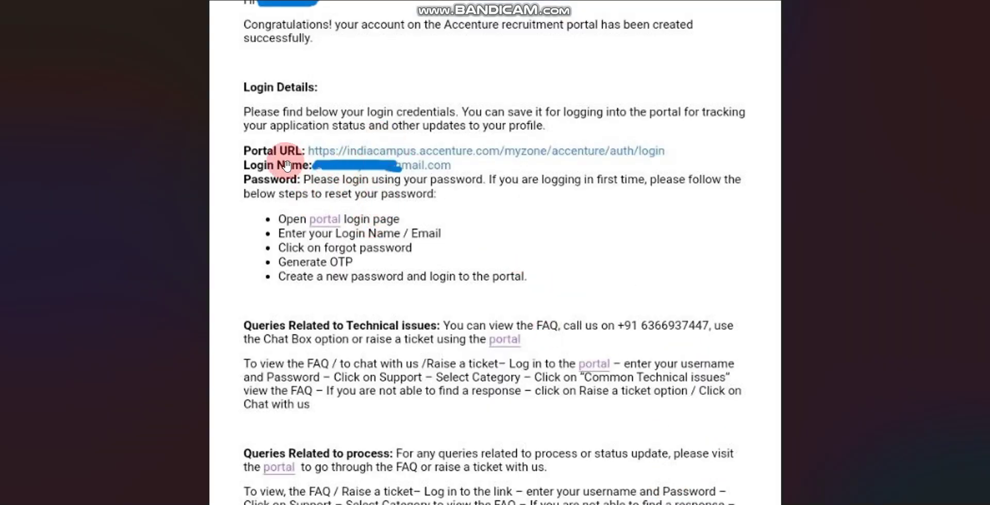
pyautogui.hotkey('alt', 'Tab')
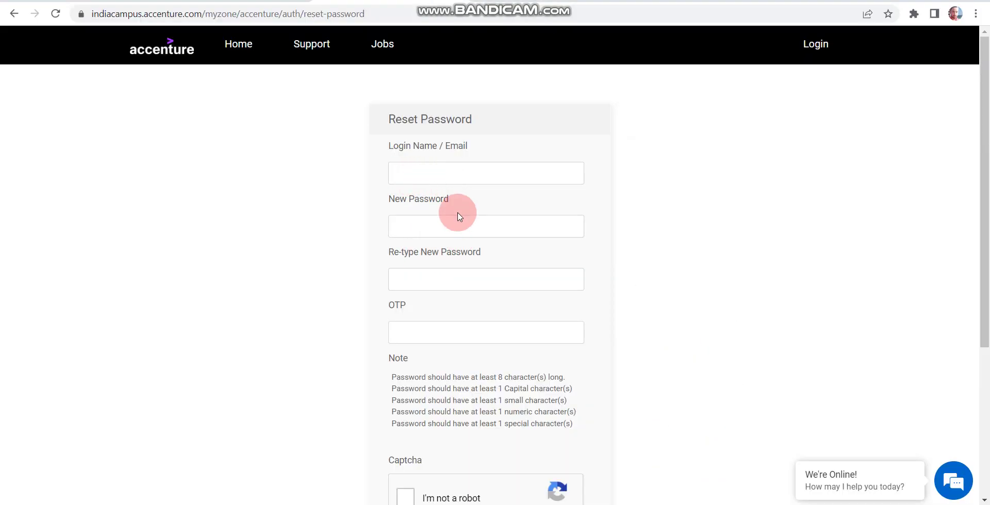
# Step: Go through the New Password, Re-type New Password and OTP fields without filling them in
pyautogui.click(463, 229)
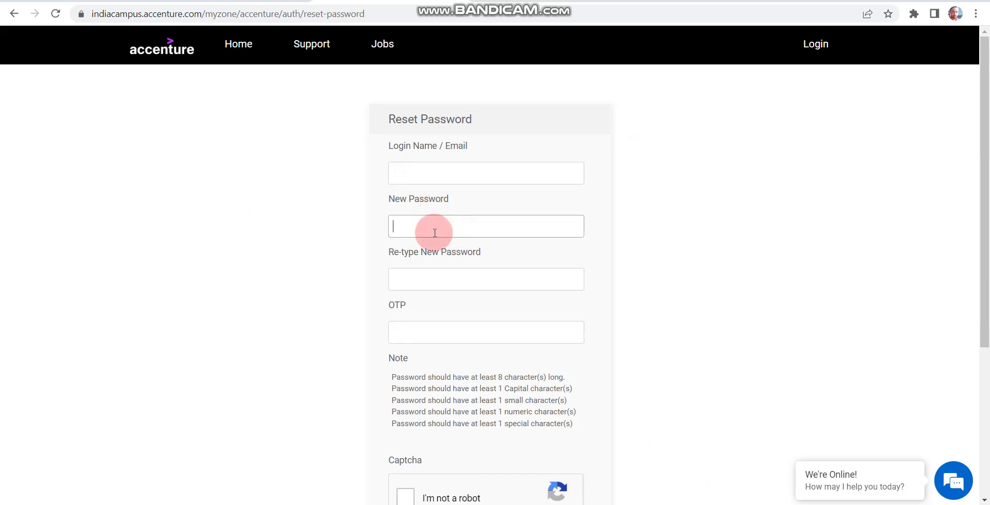
pyautogui.click(432, 276)
pyautogui.click(414, 332)
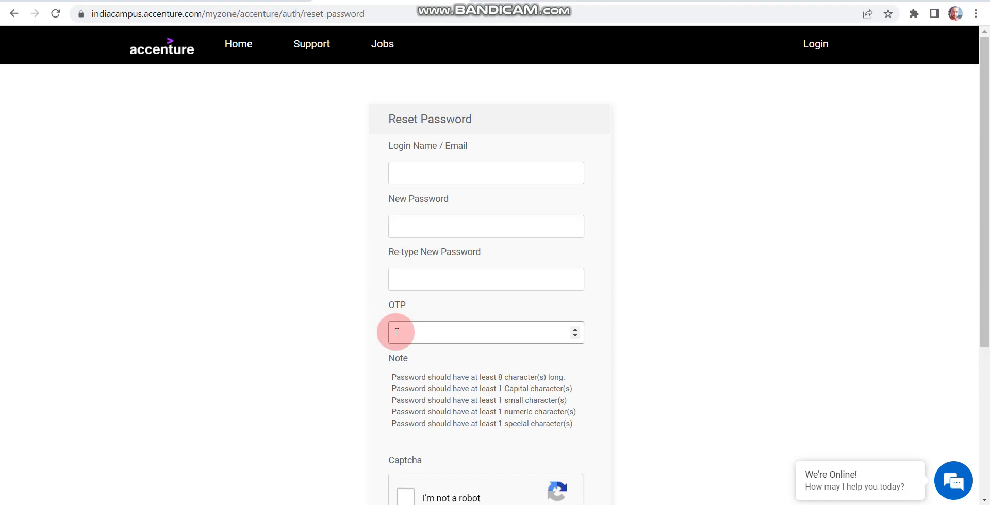
pyautogui.click(396, 333)
pyautogui.click(347, 321)
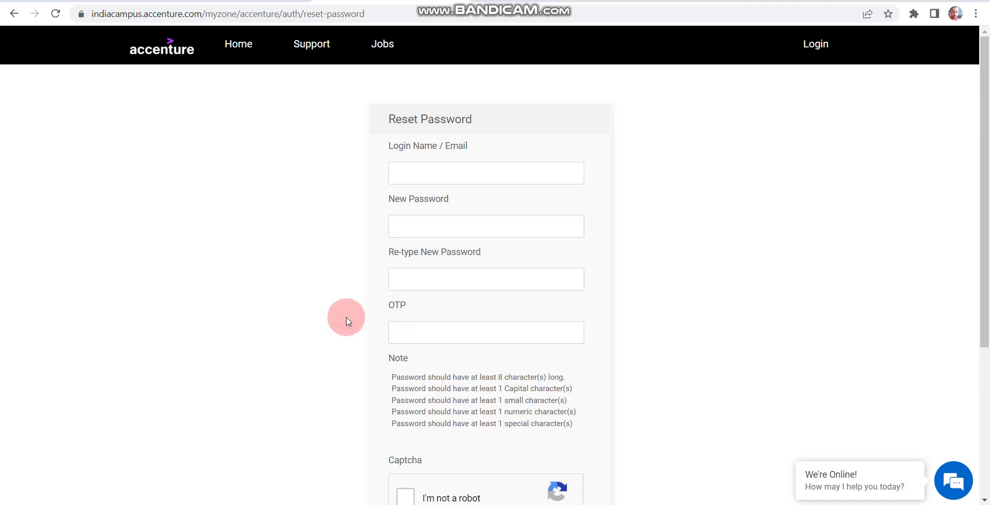
# Step: Review the password rules in the note on the Reset Password form, highlighting them in the text
pyautogui.scroll(-1, 392, 322)
pyautogui.moveTo(391, 312); pyautogui.dragTo(564, 314)
pyautogui.click(395, 317)
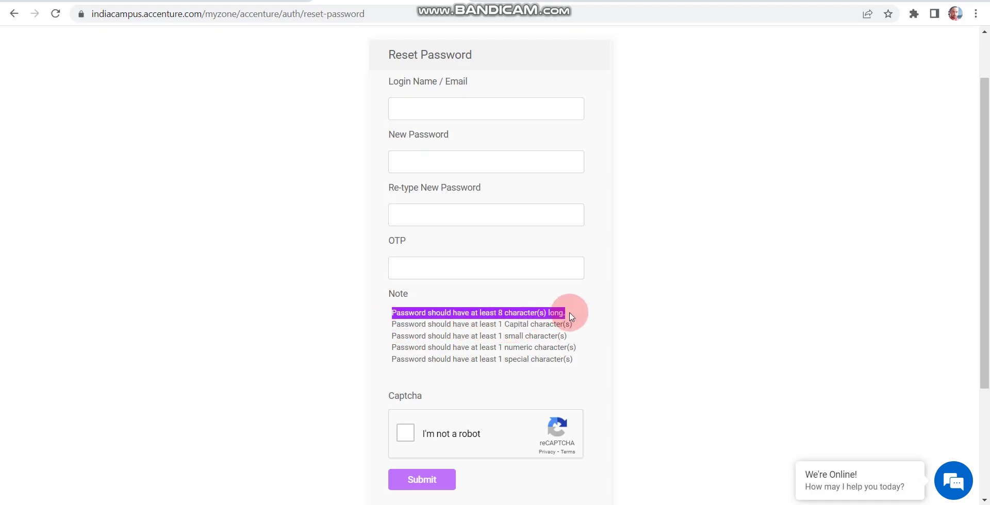
pyautogui.click(569, 313)
pyautogui.moveTo(397, 330); pyautogui.dragTo(463, 330)
pyautogui.click(463, 330)
pyautogui.moveTo(581, 327); pyautogui.dragTo(379, 334)
pyautogui.click(437, 331)
pyautogui.click(574, 336)
pyautogui.click(395, 354)
pyautogui.click(579, 367)
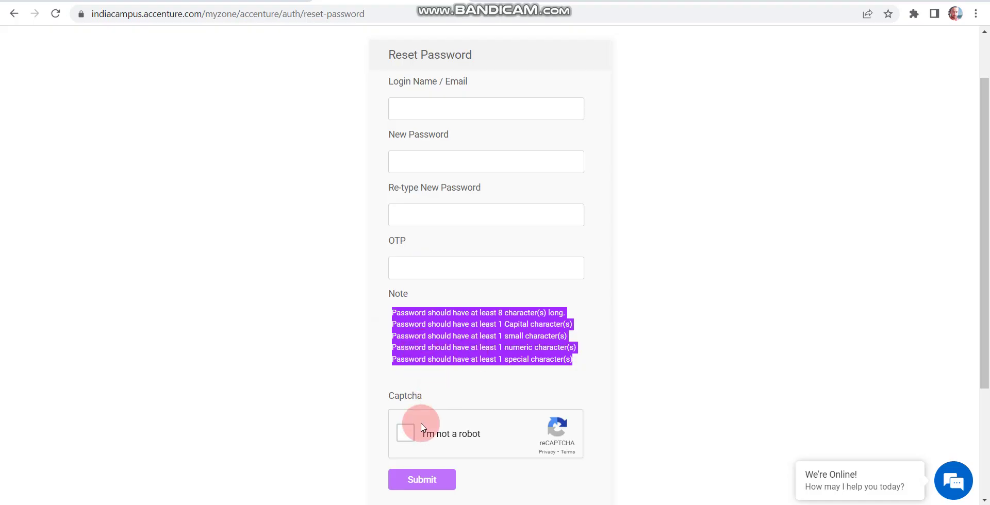
# Step: Try the reCAPTCHA check on the Reset Password form and look over the submission and login page options beneath it
pyautogui.click(408, 433)
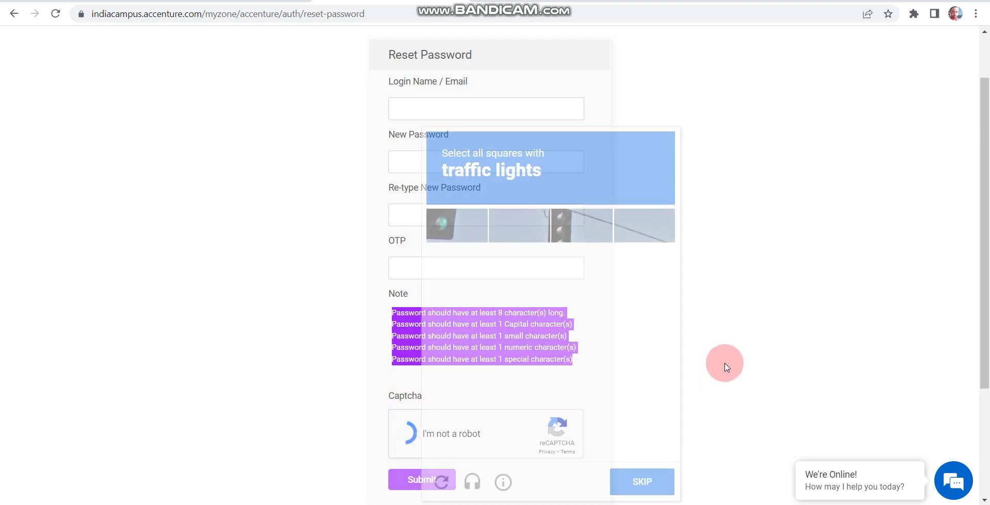
pyautogui.click(770, 337)
pyautogui.scroll(-3, 439, 368)
pyautogui.scroll(-1, 440, 372)
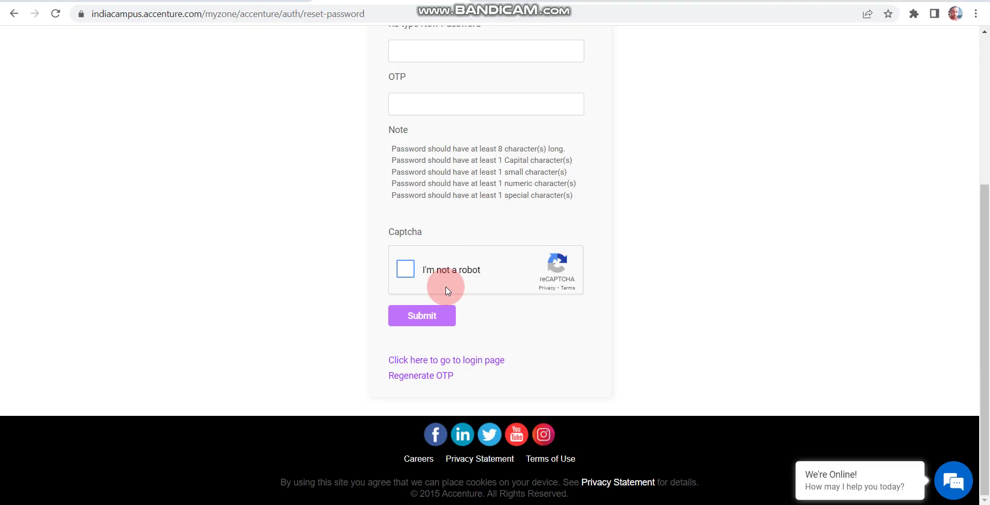
pyautogui.scroll(2, 378, 259)
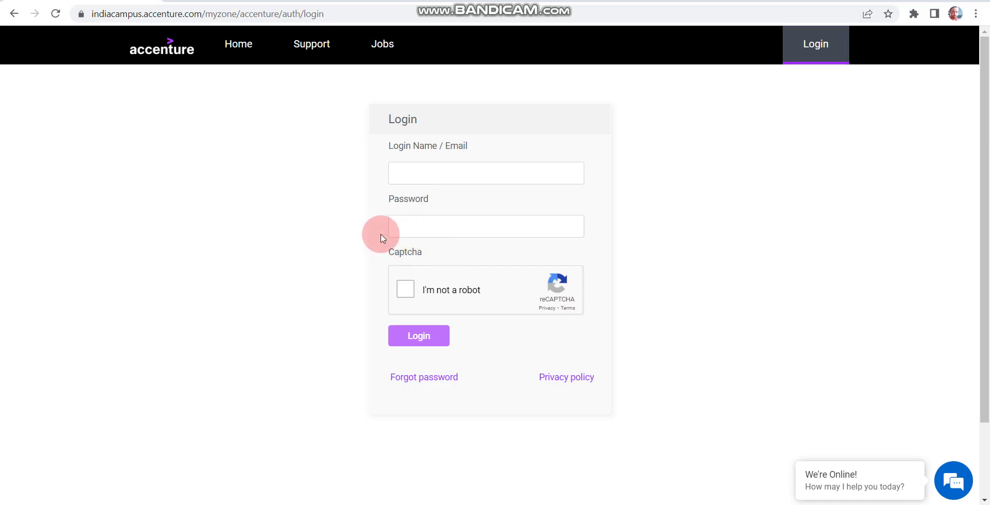
# Step: Try the reCAPTCHA check on the portal's Login form
pyautogui.click(401, 288)
pyautogui.click(331, 271)
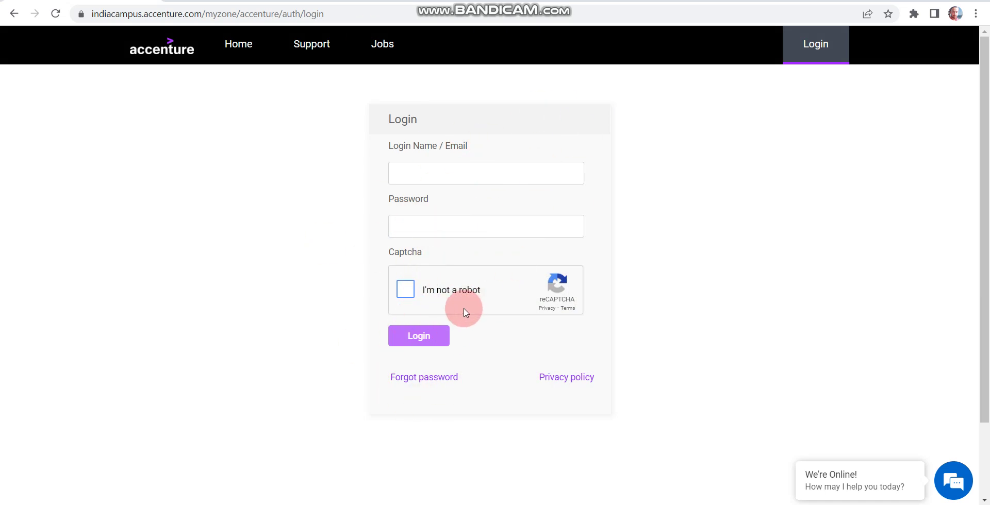
pyautogui.click(301, 365)
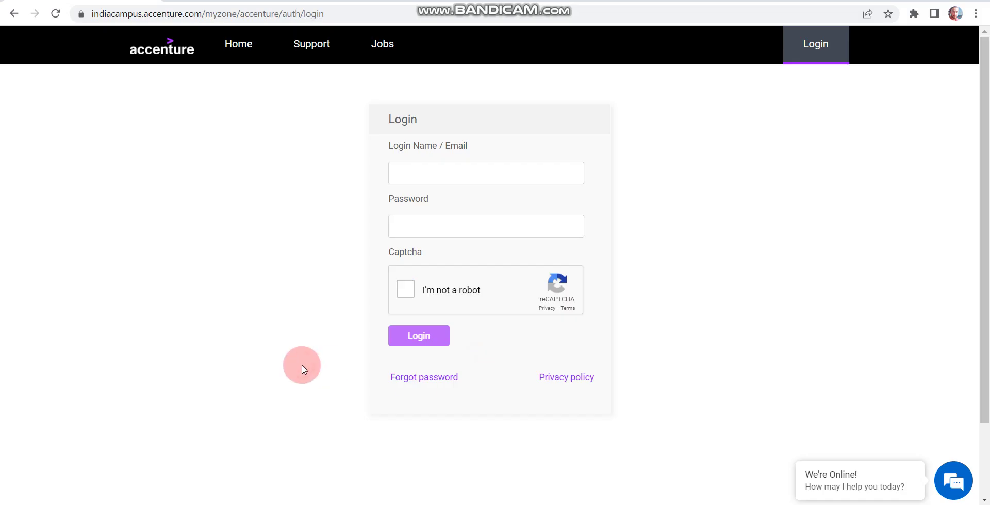
# Step: Reopen the forgot-password page and try the reCAPTCHA check on the Generate OTP form with the login field left empty
pyautogui.click(424, 386)
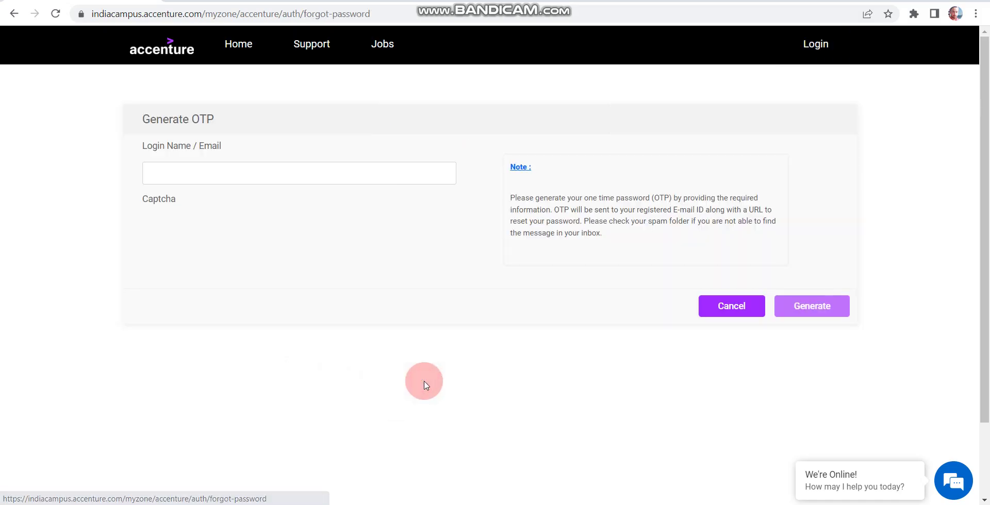
pyautogui.click(318, 172)
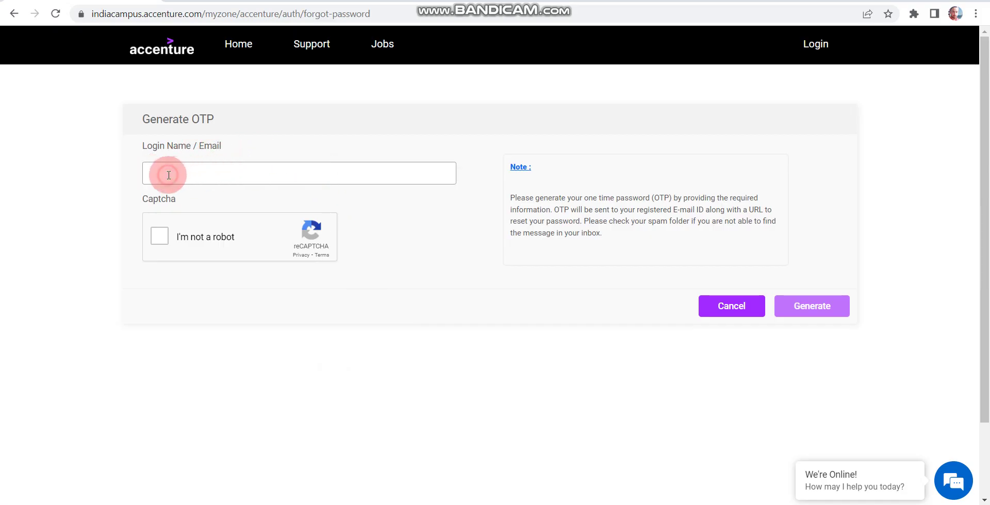
pyautogui.click(75, 178)
pyautogui.click(199, 171)
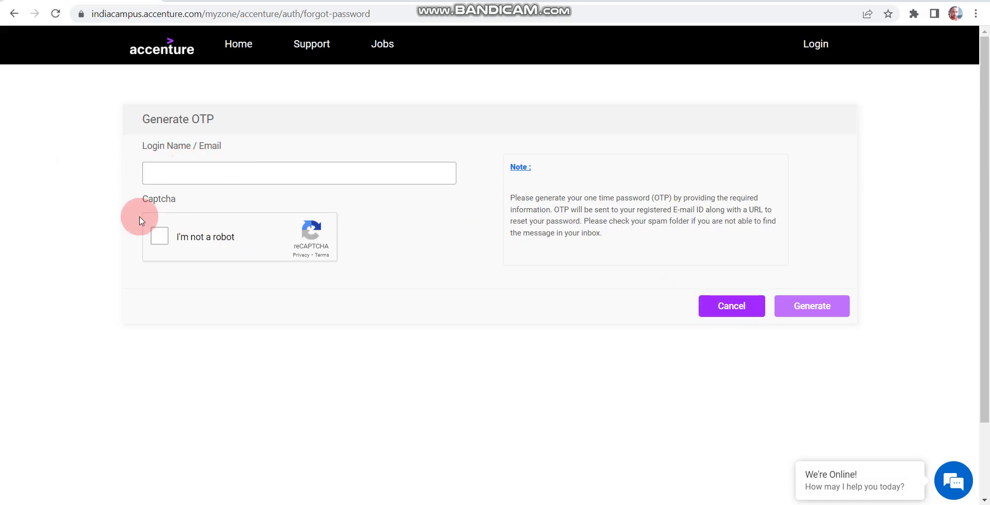
pyautogui.click(154, 236)
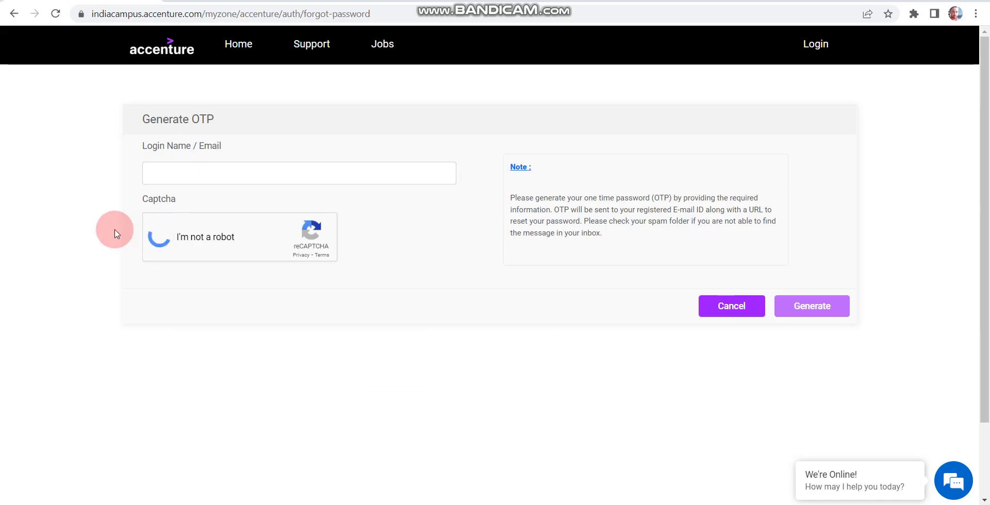
pyautogui.click(115, 229)
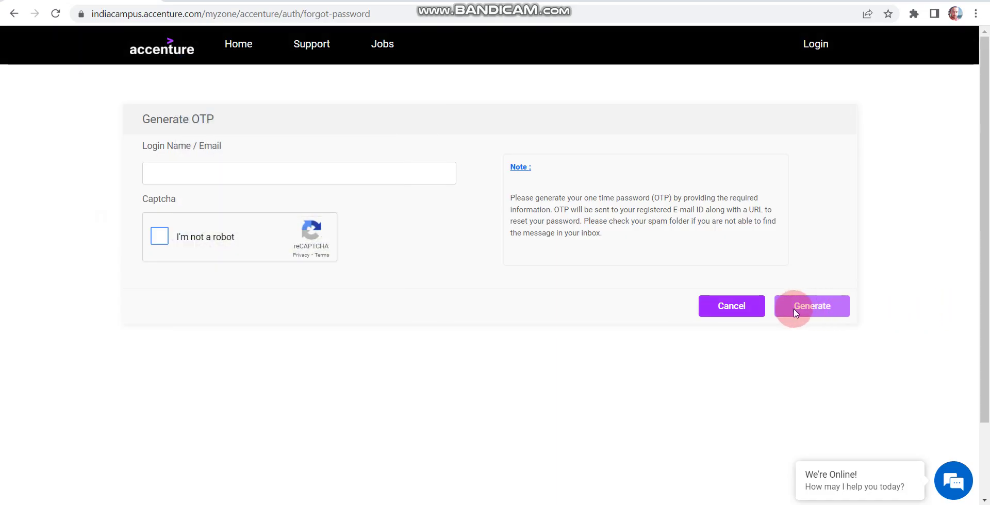